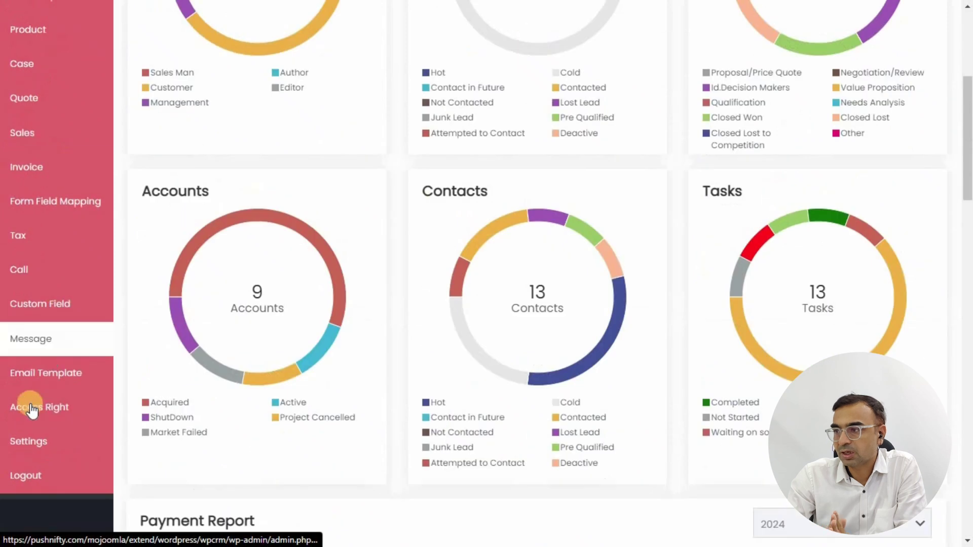
# Step: Open the CRM settings and review the General Setting fields, including the selected lead form
pyautogui.click(37, 445)
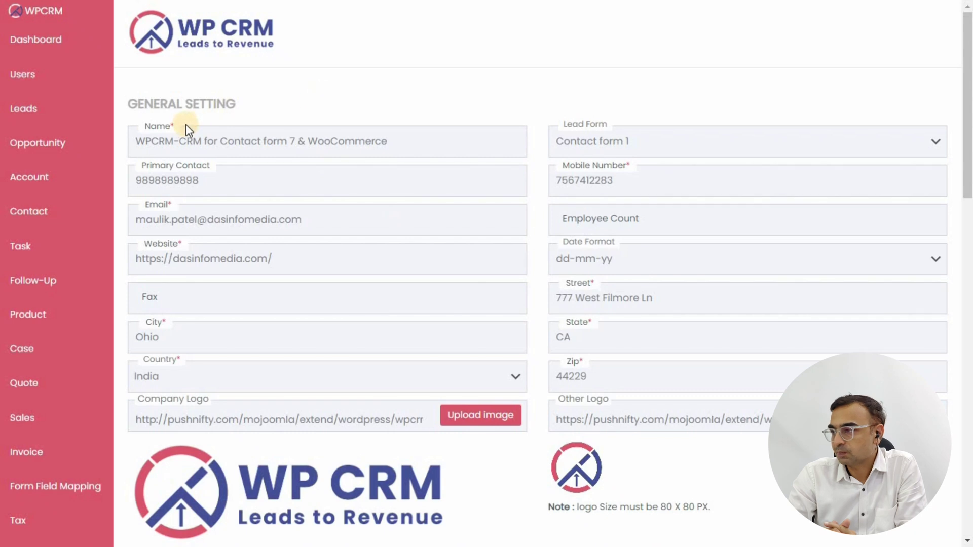
pyautogui.moveTo(148, 106); pyautogui.dragTo(282, 111)
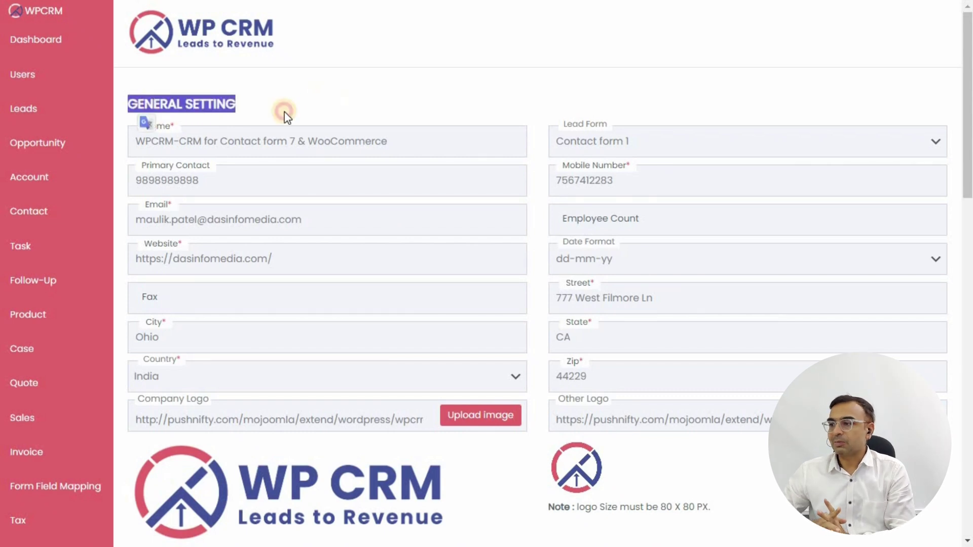
pyautogui.click(155, 120)
pyautogui.click(335, 123)
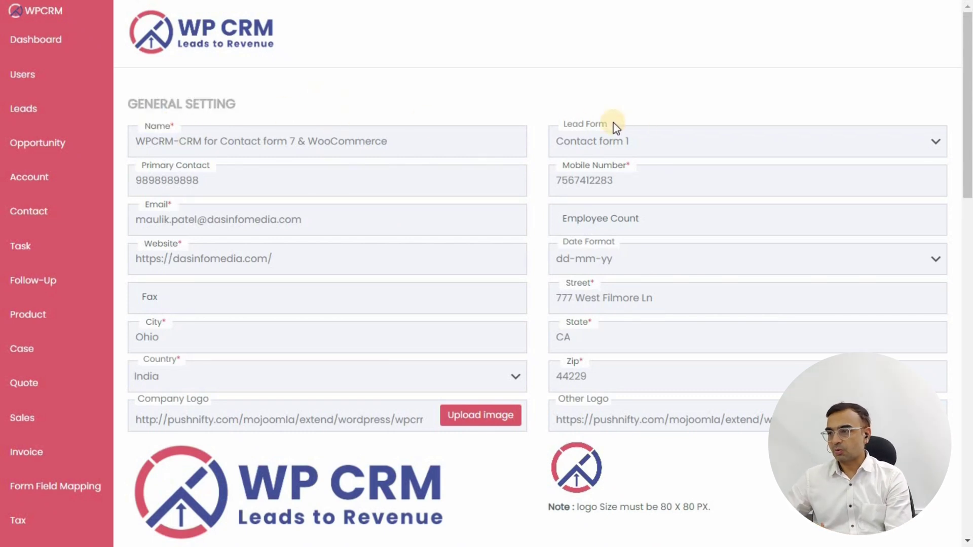
pyautogui.click(590, 145)
pyautogui.click(555, 124)
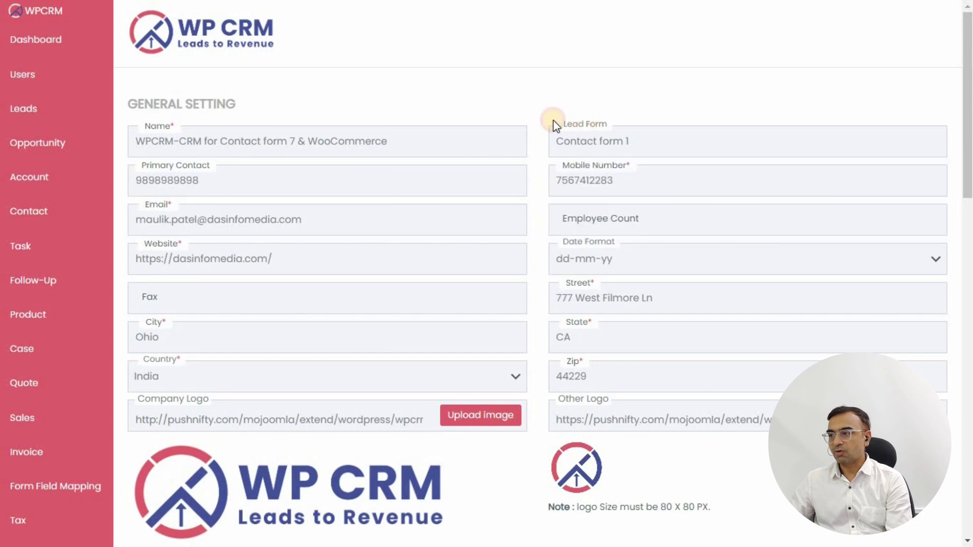
pyautogui.scroll(-2, 213, 105)
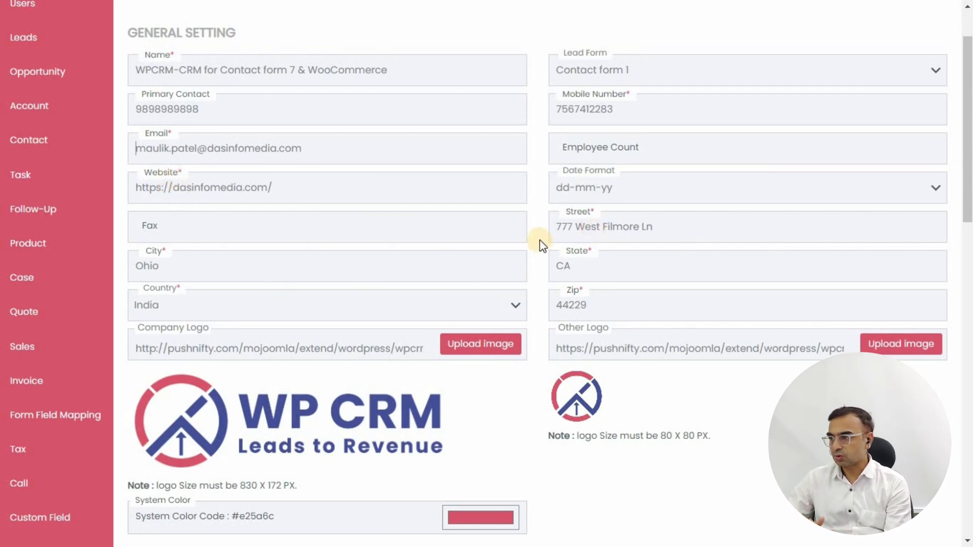
# Step: Examine the system color, invoice number, lead owner and PayPal sections of the settings
pyautogui.scroll(-7, 542, 245)
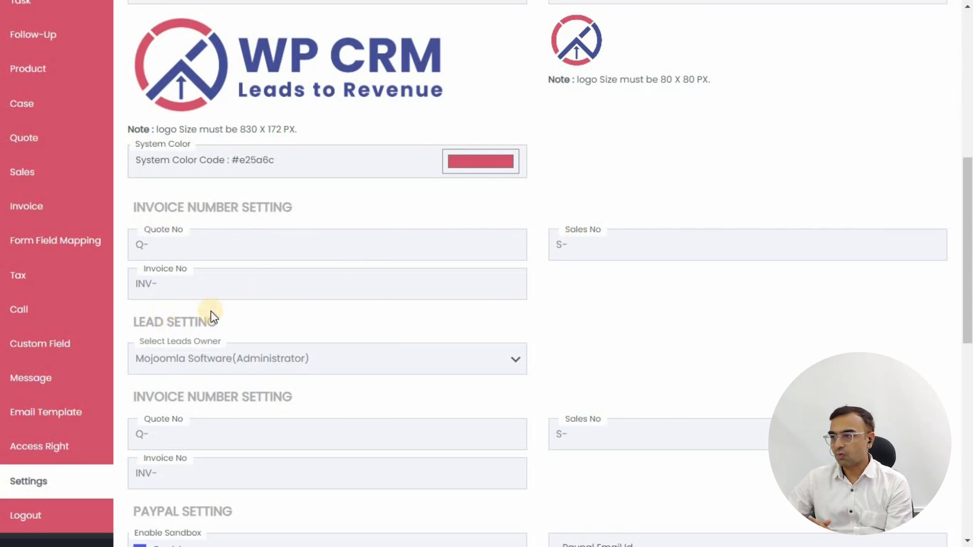
pyautogui.scroll(-3, 417, 304)
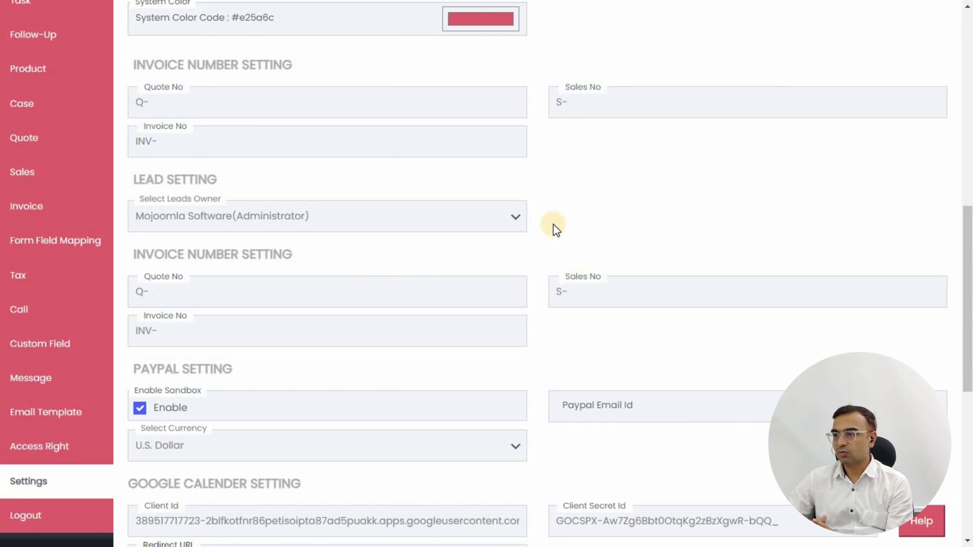
pyautogui.scroll(-2, 550, 211)
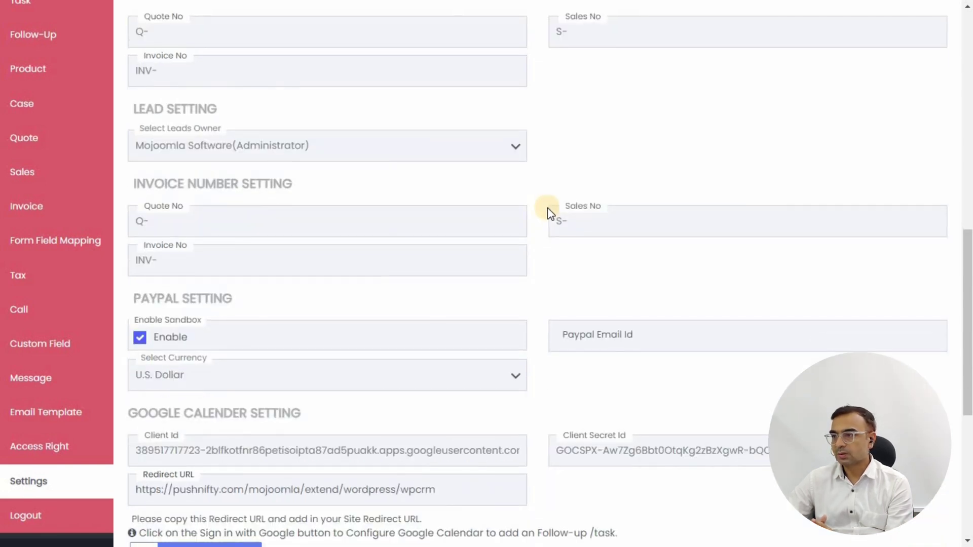
pyautogui.scroll(-1, 549, 212)
pyautogui.scroll(-1, 546, 210)
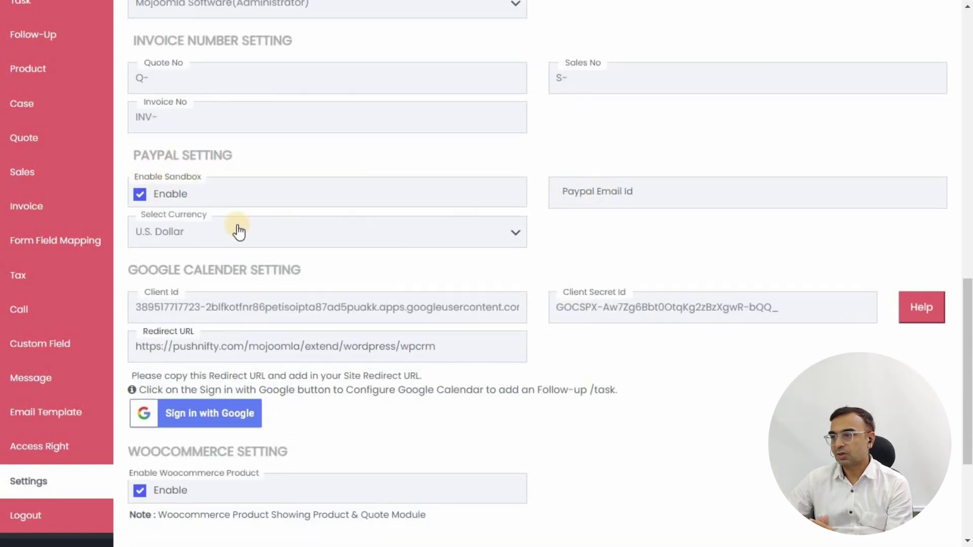
# Step: Look through the currencies offered in the PayPal settings and close the list without choosing another one
pyautogui.click(220, 231)
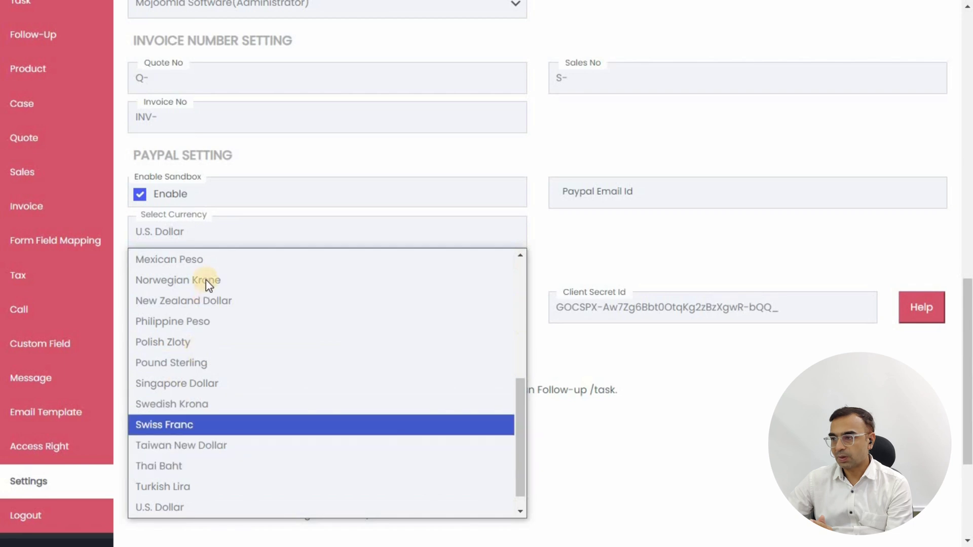
pyautogui.scroll(-1, 206, 279)
pyautogui.scroll(5, 206, 280)
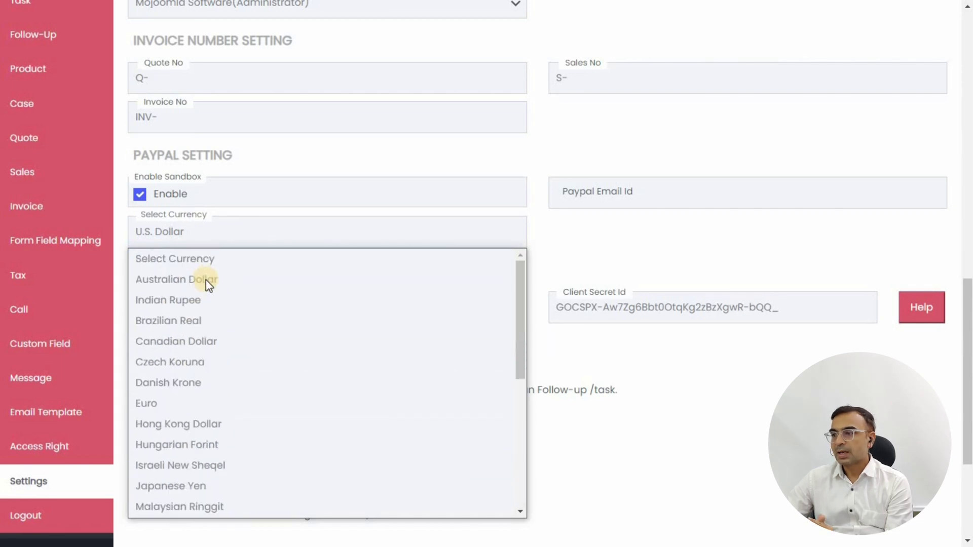
pyautogui.click(247, 227)
# Step: Review the Google Calendar sign-in note and the WooCommerce product setting
pyautogui.scroll(-3, 336, 261)
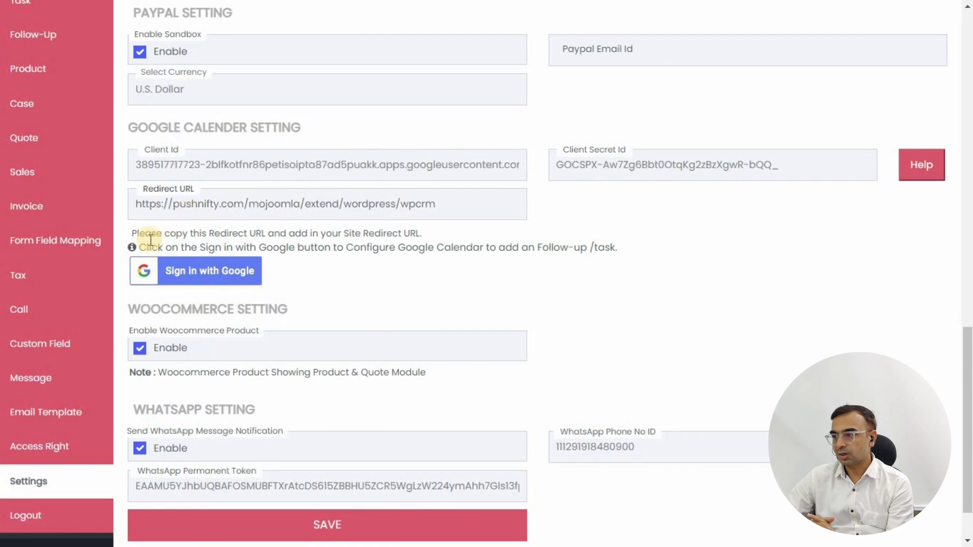
pyautogui.tripleClick(158, 246)
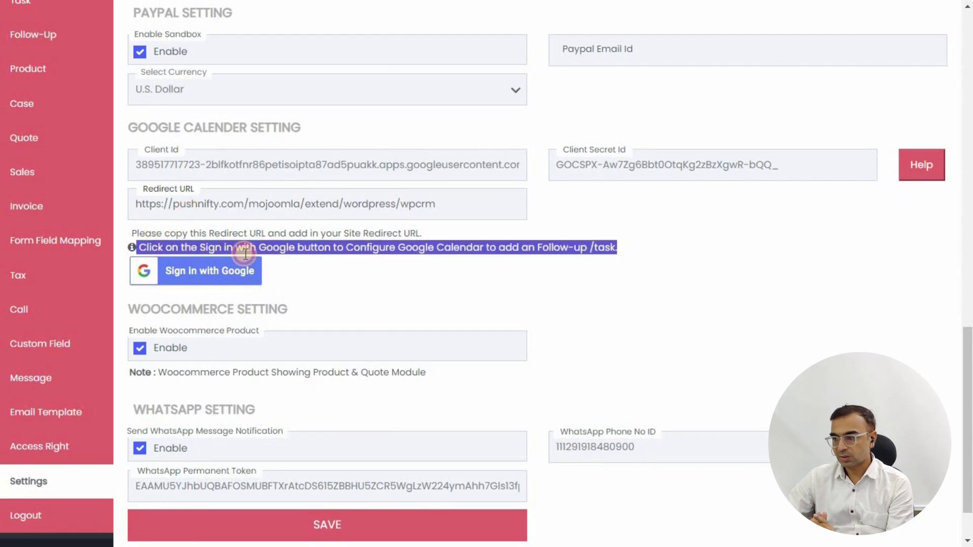
pyautogui.click(371, 282)
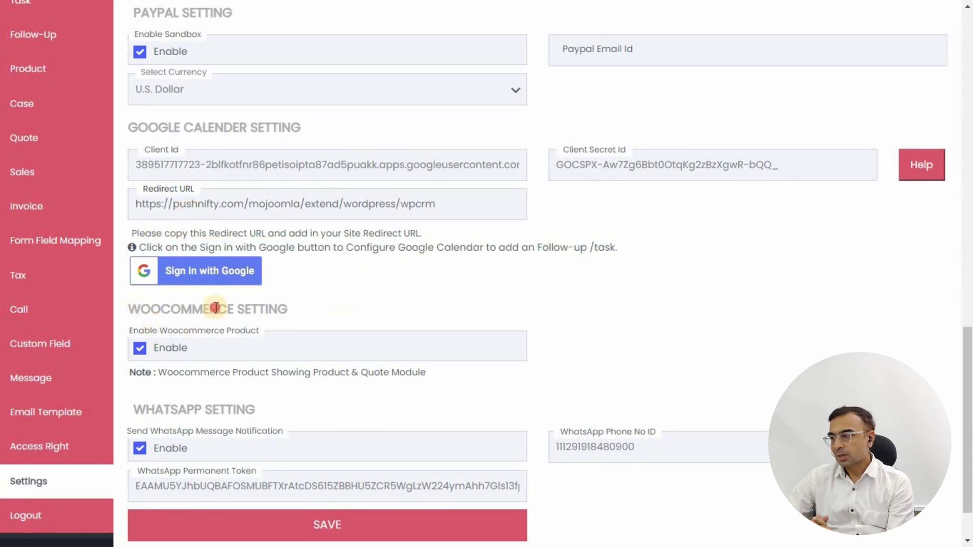
pyautogui.moveTo(161, 310); pyautogui.dragTo(375, 315)
pyautogui.click(285, 347)
# Step: Toggle the WhatsApp message notification in the WhatsApp settings, leaving it enabled
pyautogui.moveTo(146, 405); pyautogui.dragTo(348, 406)
pyautogui.click(135, 449)
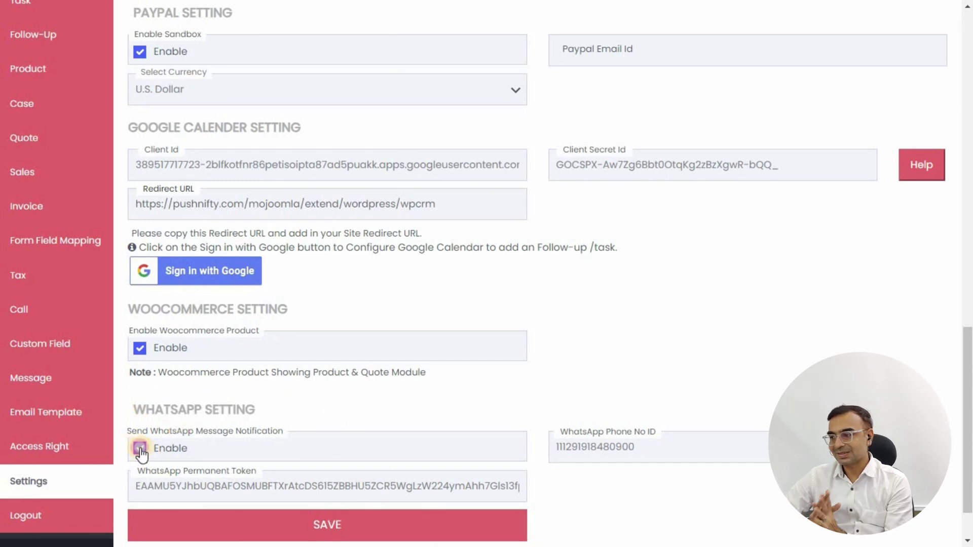
pyautogui.click(140, 449)
pyautogui.click(140, 449)
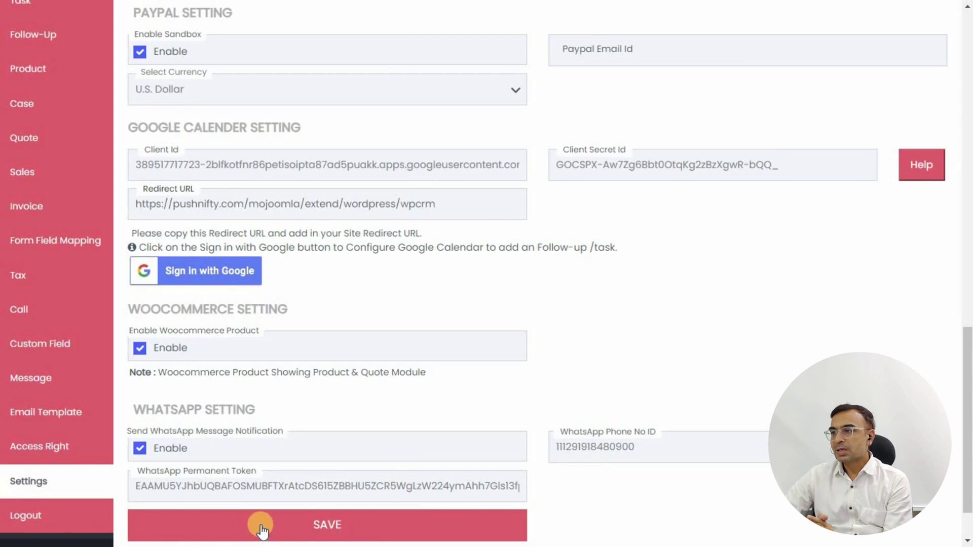
# Step: Open the access rights page and examine the Customer role's permissions for every module
pyautogui.click(55, 450)
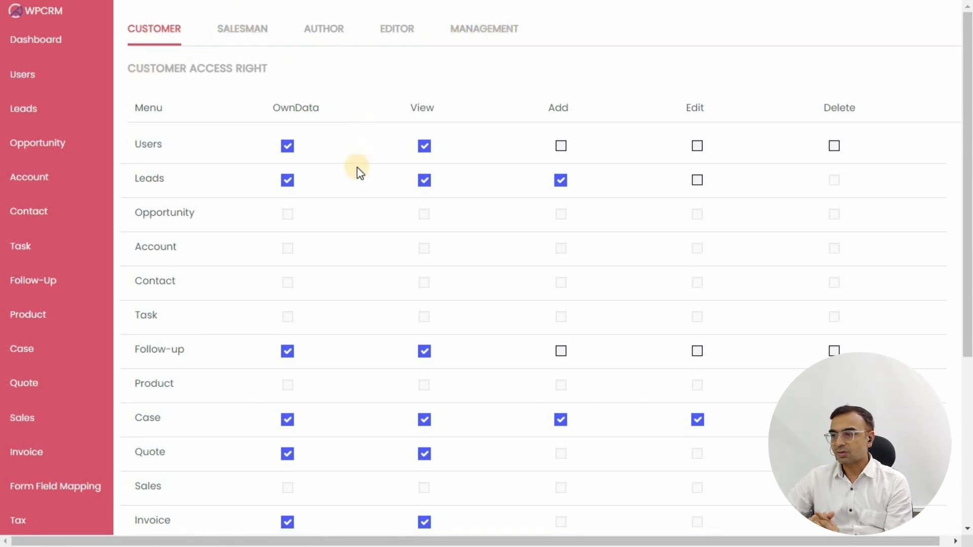
pyautogui.scroll(-5, 355, 172)
pyautogui.scroll(5, 324, 277)
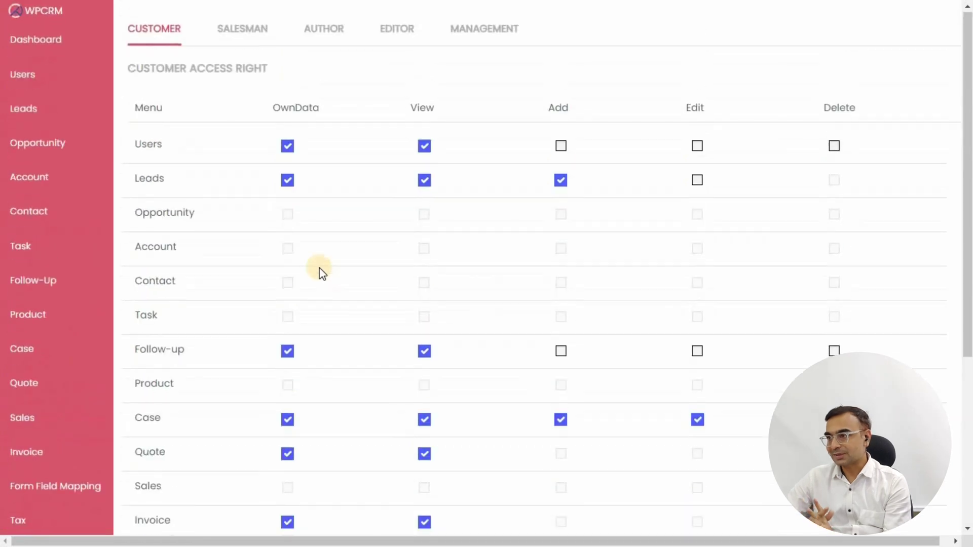
pyautogui.scroll(-4, 325, 189)
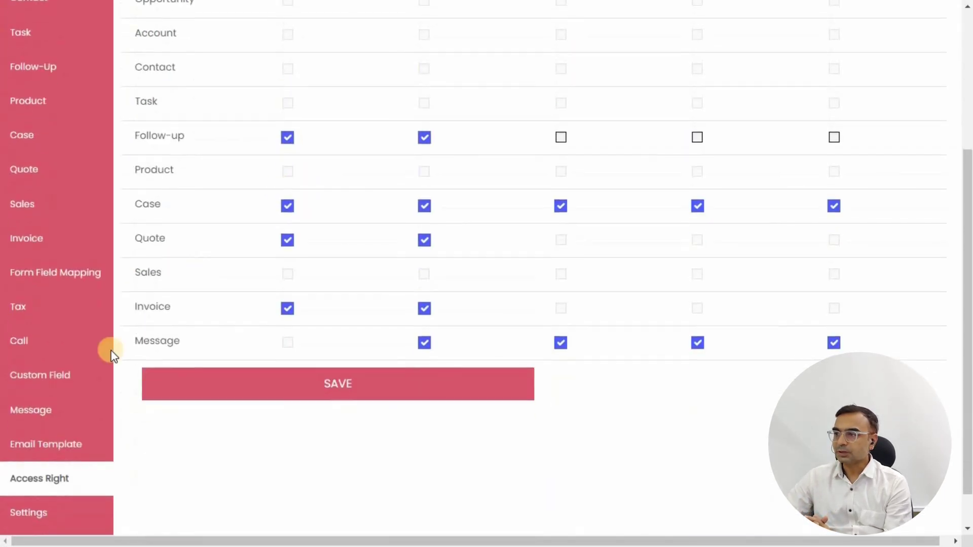
# Step: Open the email templates and view the contents of Lead Mail for Admin and Lead Mail Template for Employees
pyautogui.click(56, 449)
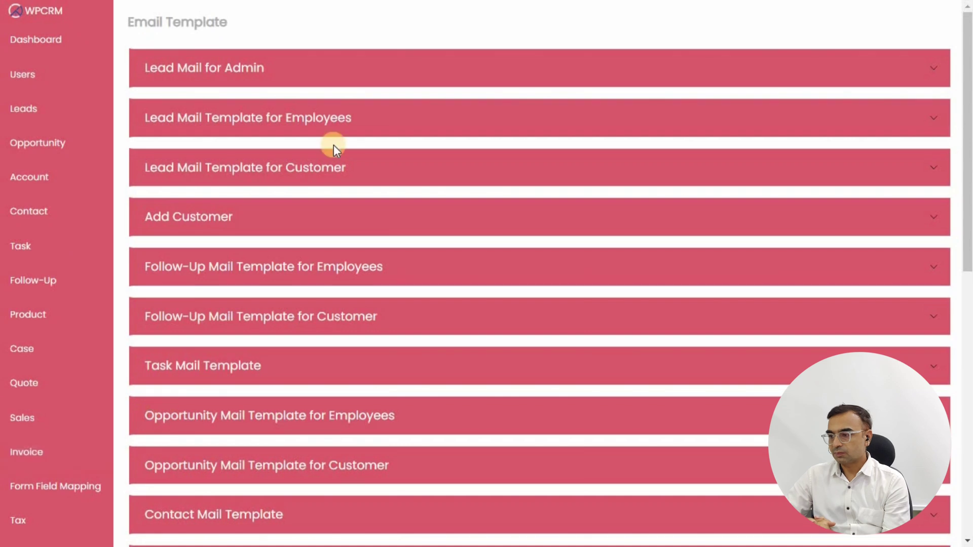
pyautogui.click(250, 72)
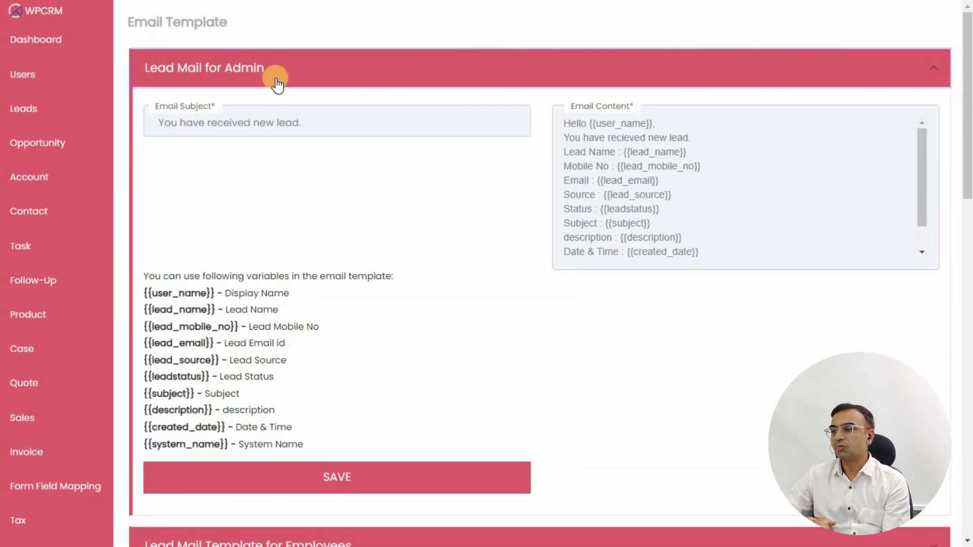
pyautogui.click(276, 76)
pyautogui.click(249, 121)
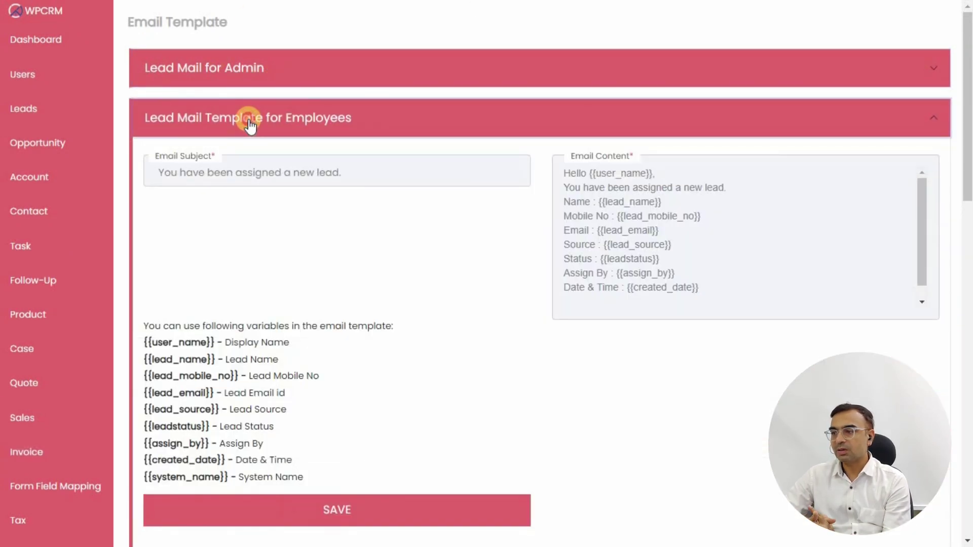
pyautogui.click(249, 121)
# Step: Look through the full list of email templates down to Message Received
pyautogui.scroll(-10, 356, 271)
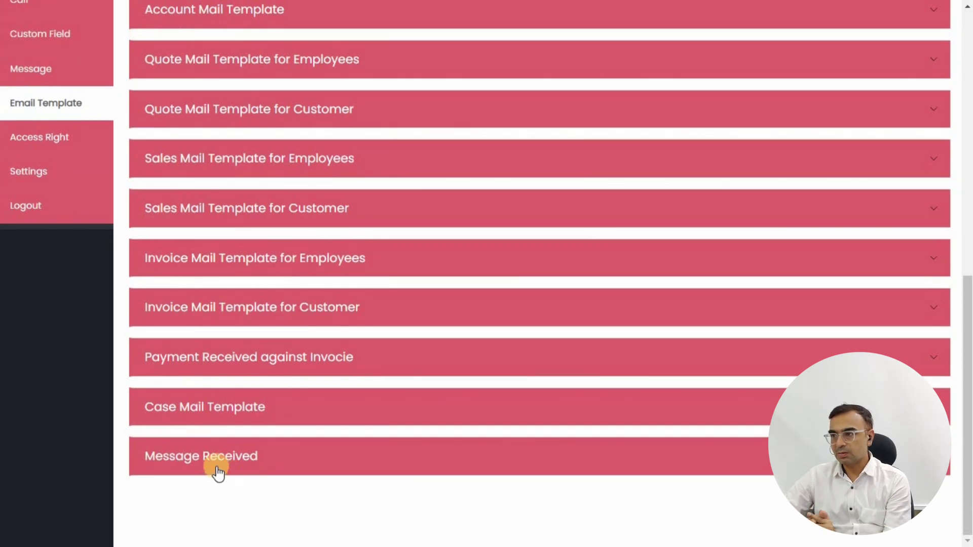
pyautogui.scroll(10, 185, 453)
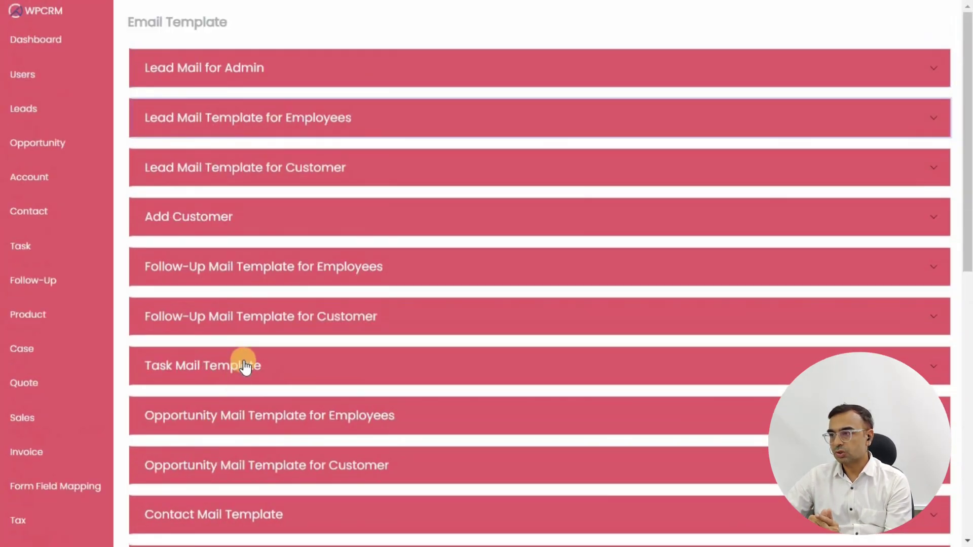
pyautogui.scroll(-8, 243, 360)
pyautogui.scroll(-2, 245, 366)
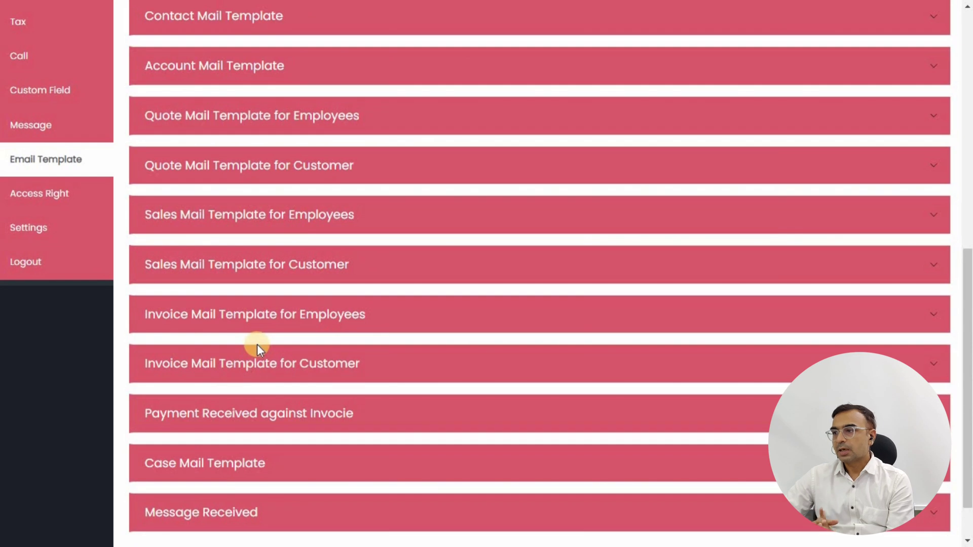
# Step: Open the Custom Field list and bring up the form for adding a new custom field
pyautogui.click(57, 98)
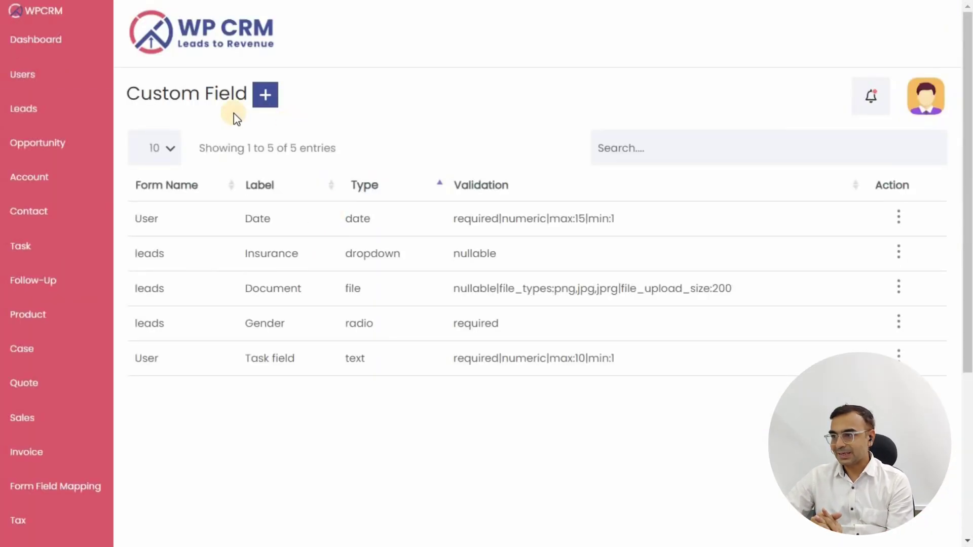
pyautogui.moveTo(131, 92); pyautogui.dragTo(246, 95)
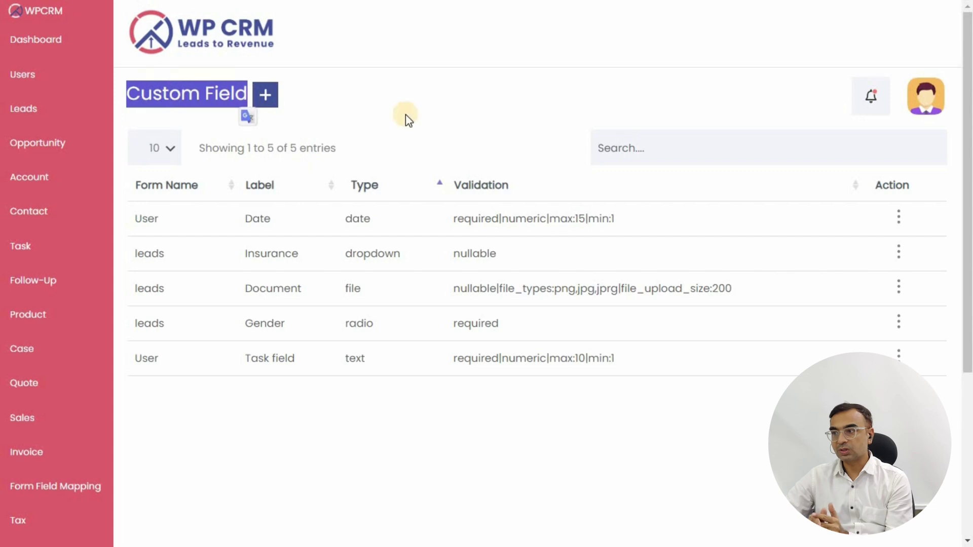
pyautogui.click(294, 111)
pyautogui.click(266, 98)
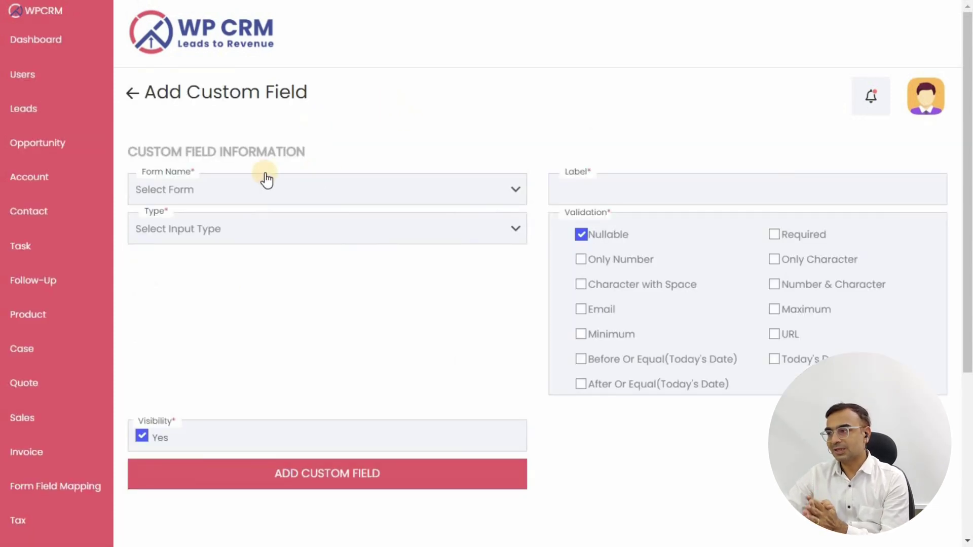
# Step: Explore the custom field form with User as the form name, check the input types, and return to the list without saving
pyautogui.click(182, 191)
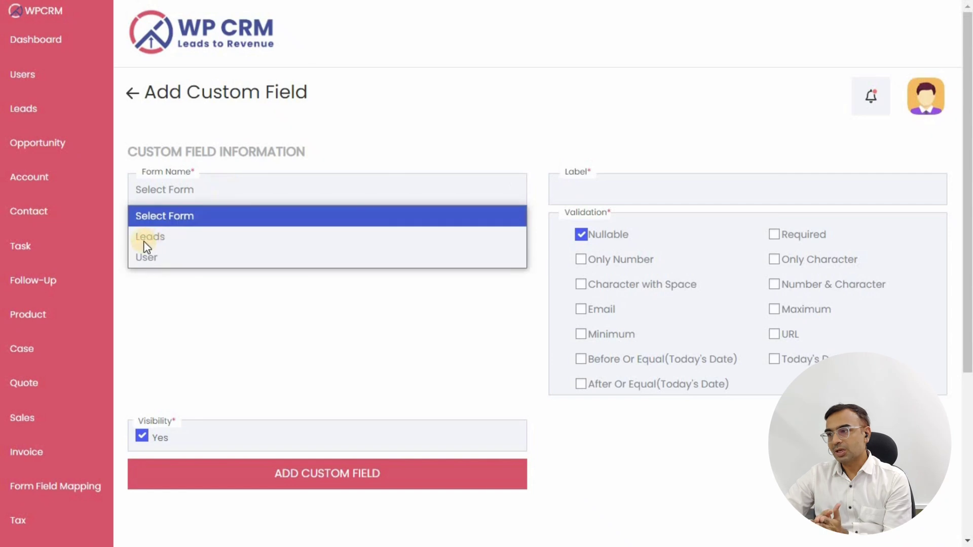
pyautogui.click(158, 259)
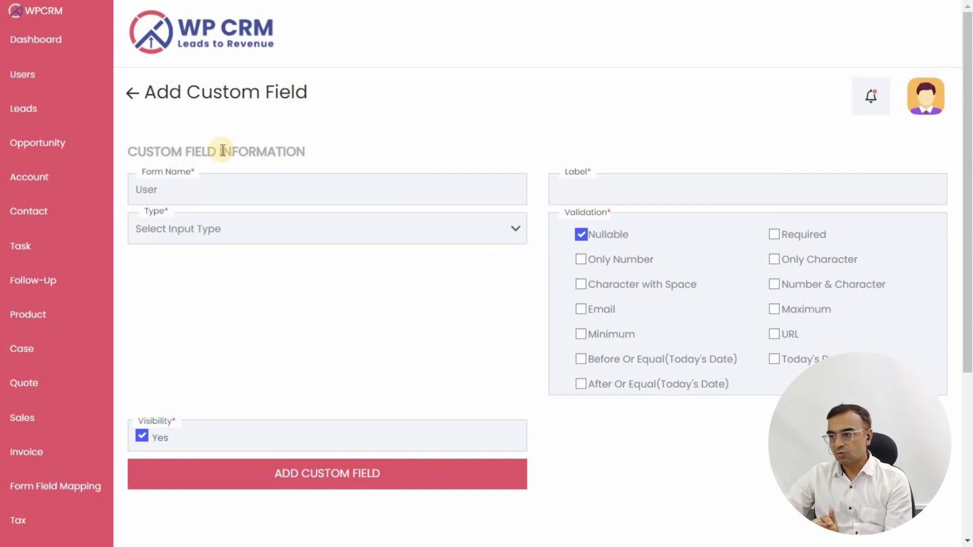
pyautogui.click(569, 189)
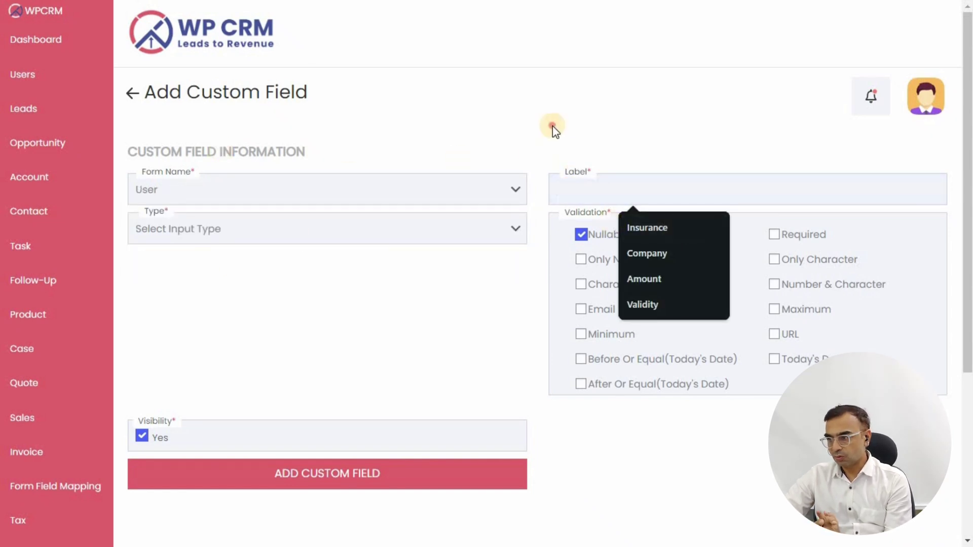
pyautogui.click(236, 125)
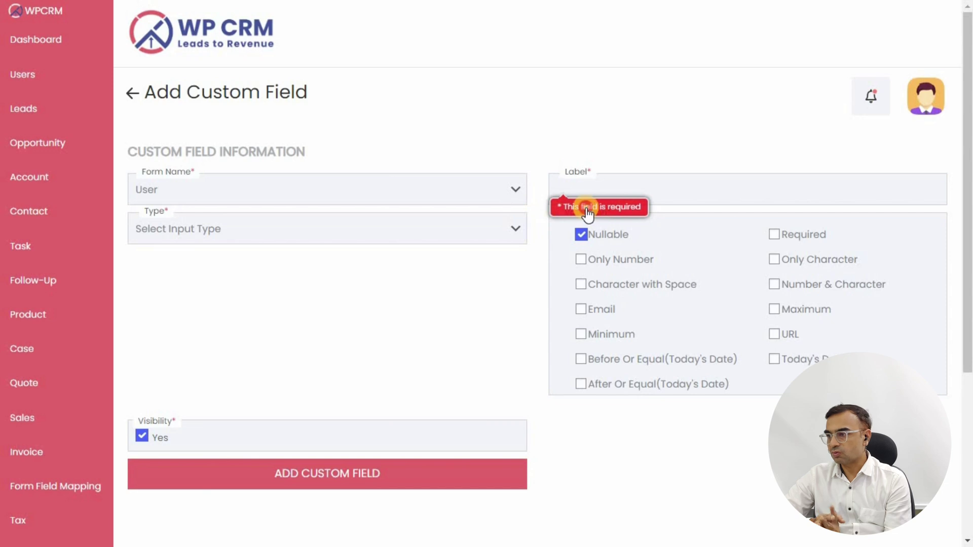
pyautogui.click(170, 232)
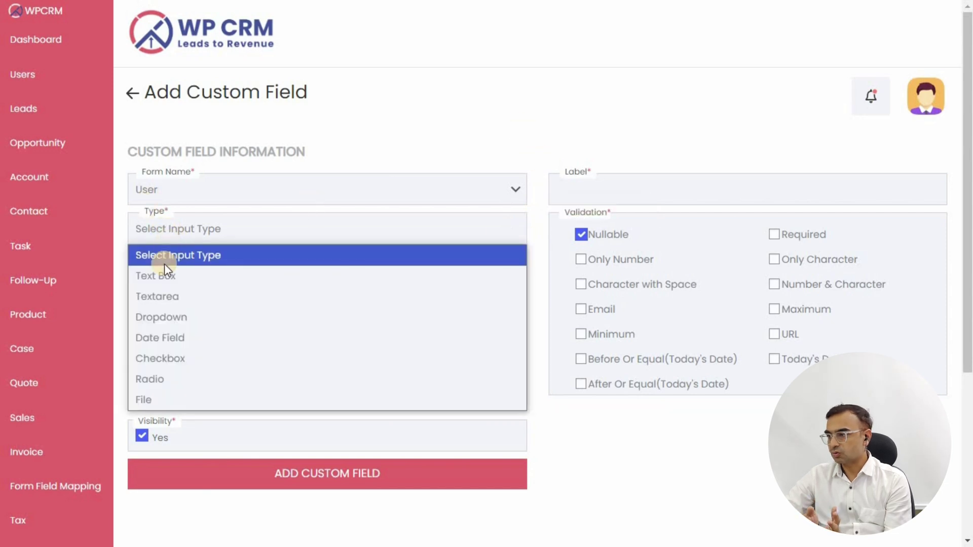
pyautogui.click(253, 228)
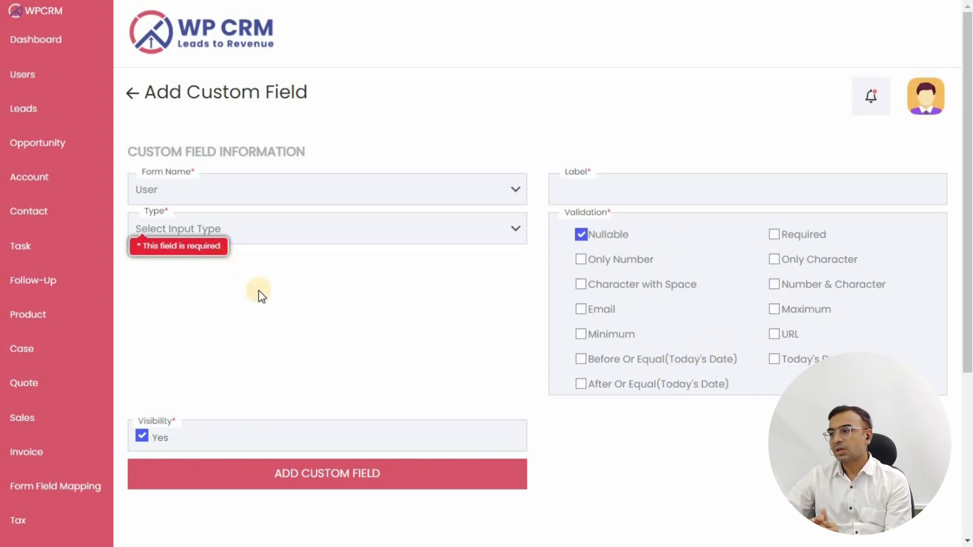
pyautogui.click(131, 94)
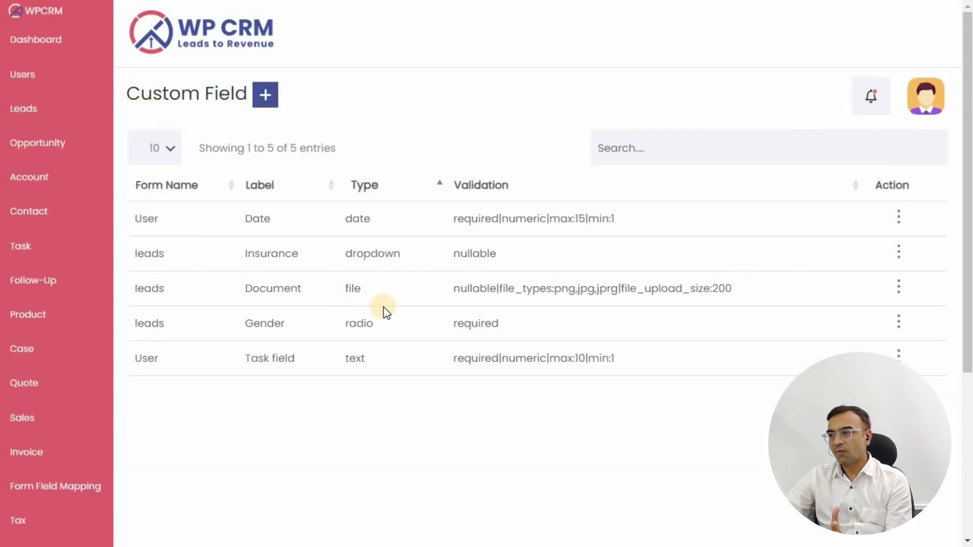
# Step: Open Form Field Mapping and switch to the Contact Form 7 field mapping list
pyautogui.scroll(-1, 221, 434)
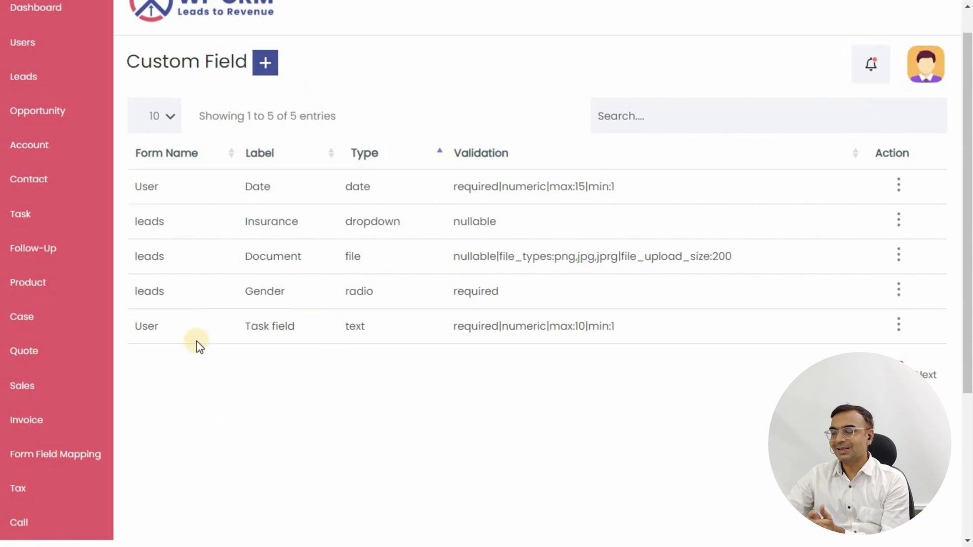
pyautogui.click(63, 460)
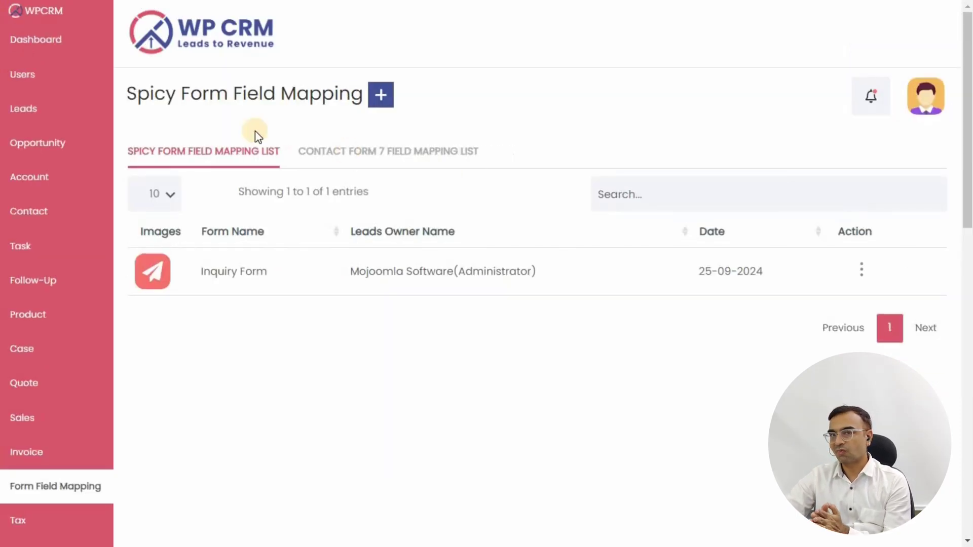
pyautogui.click(379, 163)
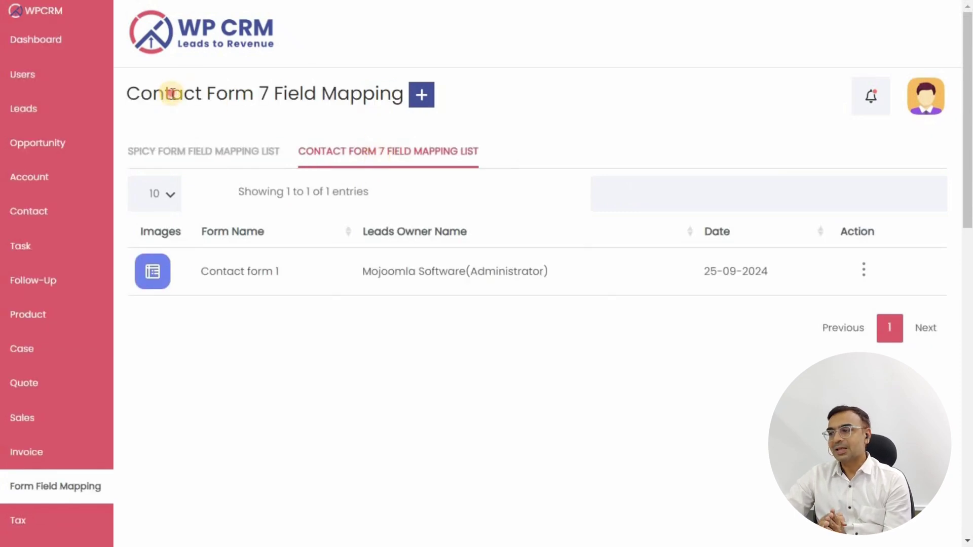
pyautogui.tripleClick(173, 93)
pyautogui.click(467, 104)
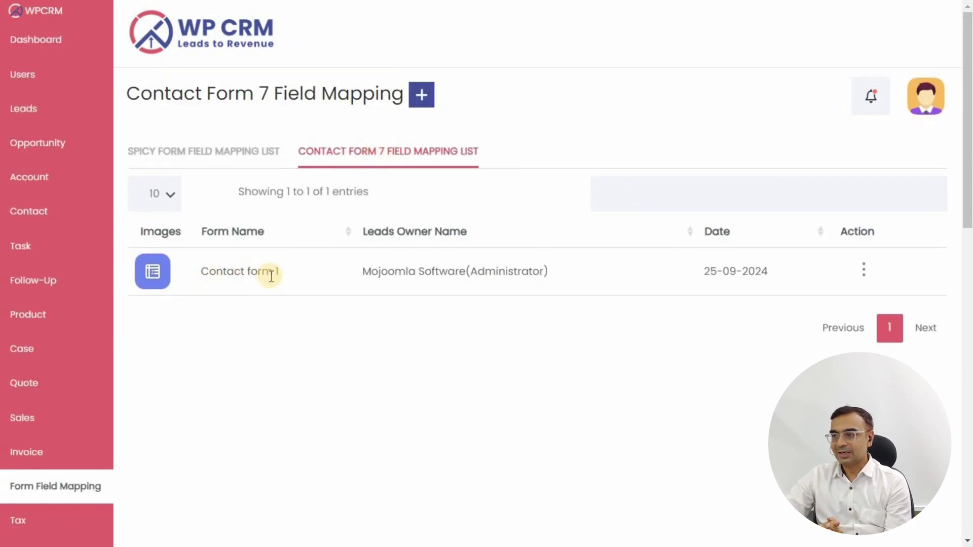
# Step: Start a new Contact Form 7 field mapping for Contact form 2, keeping Mojoomla Software(Administrator) as leads owner
pyautogui.click(422, 95)
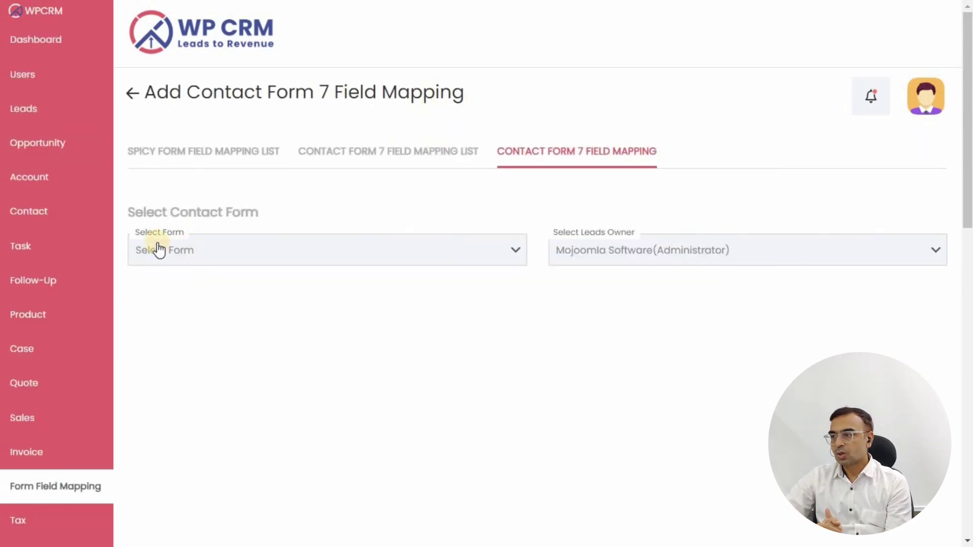
pyautogui.click(188, 255)
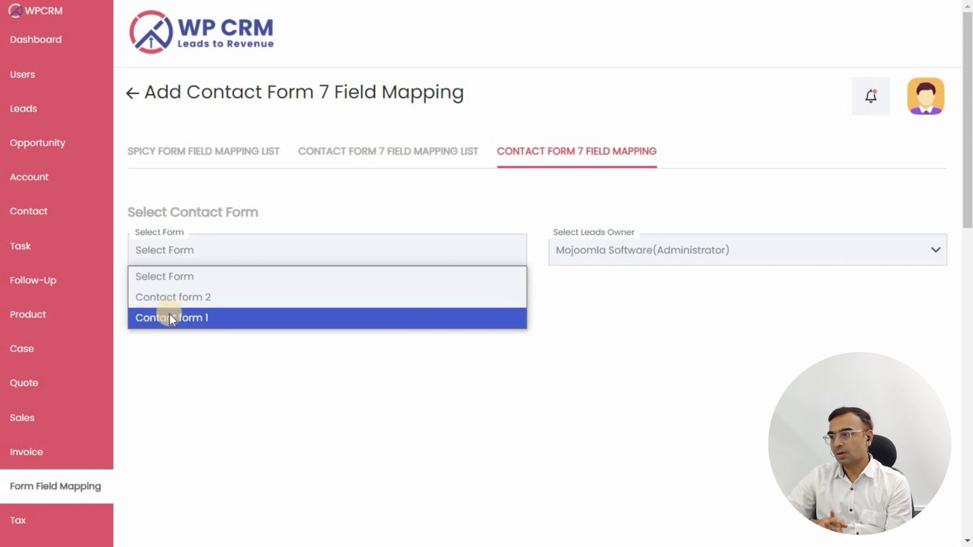
pyautogui.click(163, 298)
pyautogui.click(691, 250)
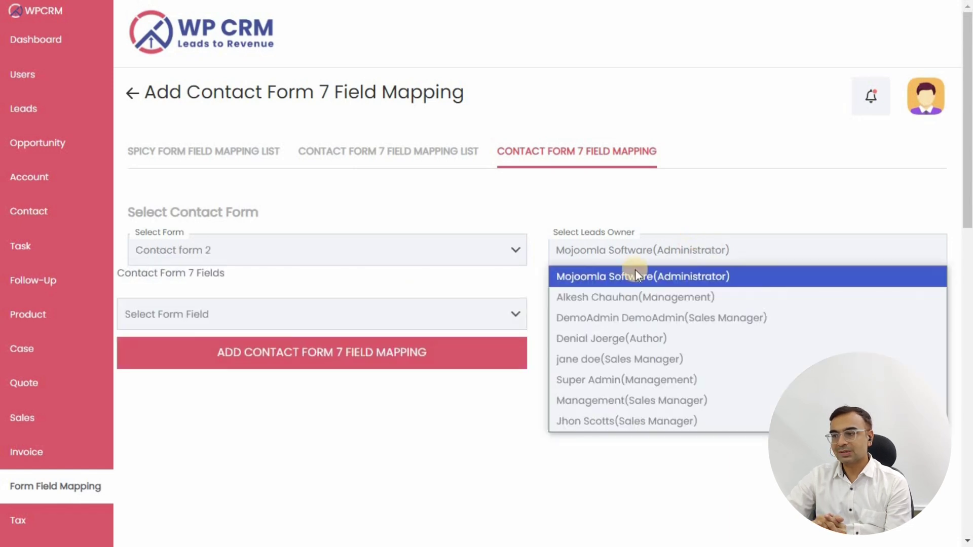
pyautogui.click(643, 253)
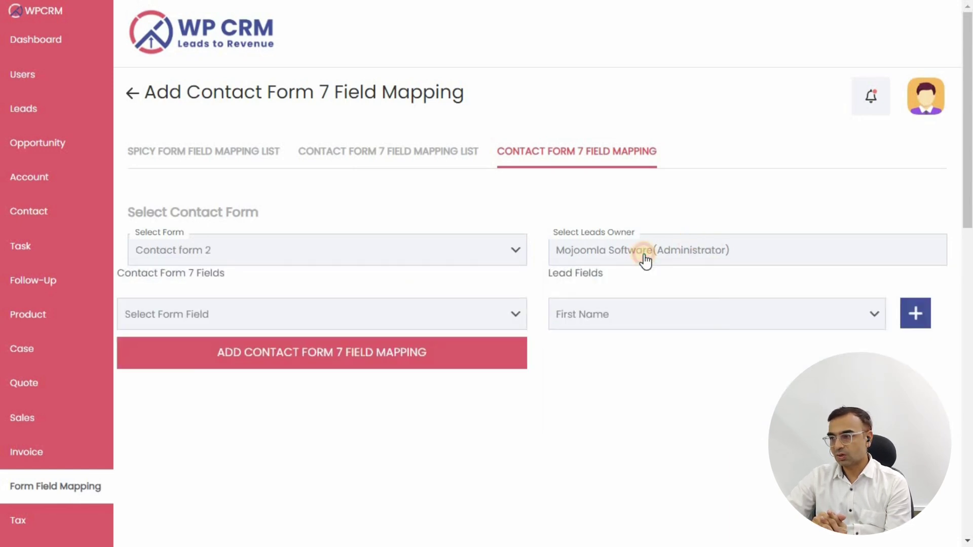
# Step: Map the contact form field your-name to the lead field First Name
pyautogui.click(267, 324)
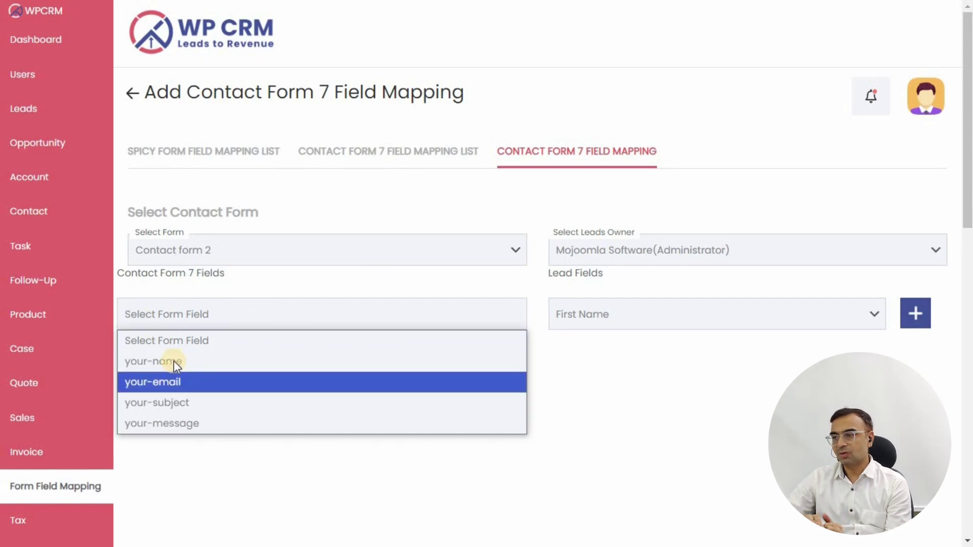
pyautogui.click(219, 360)
pyautogui.click(604, 319)
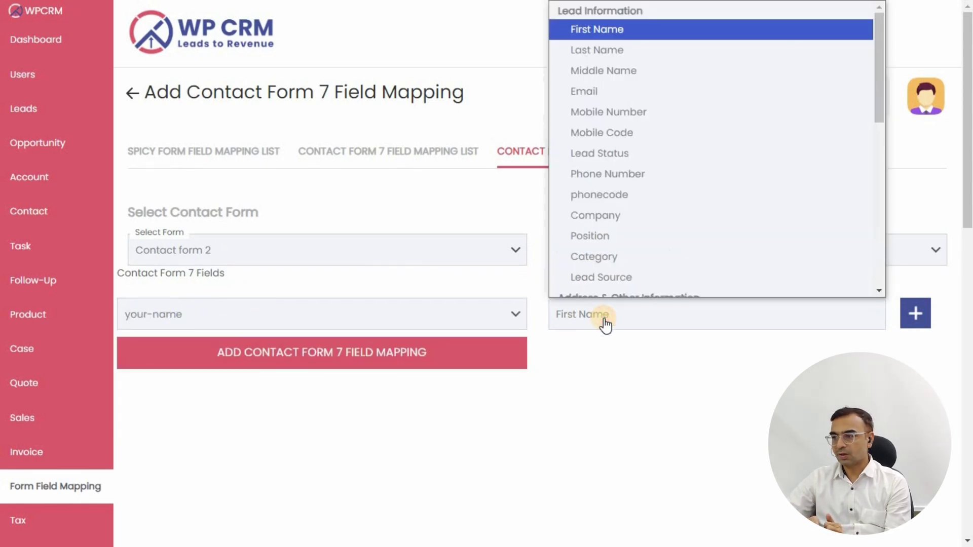
pyautogui.click(614, 30)
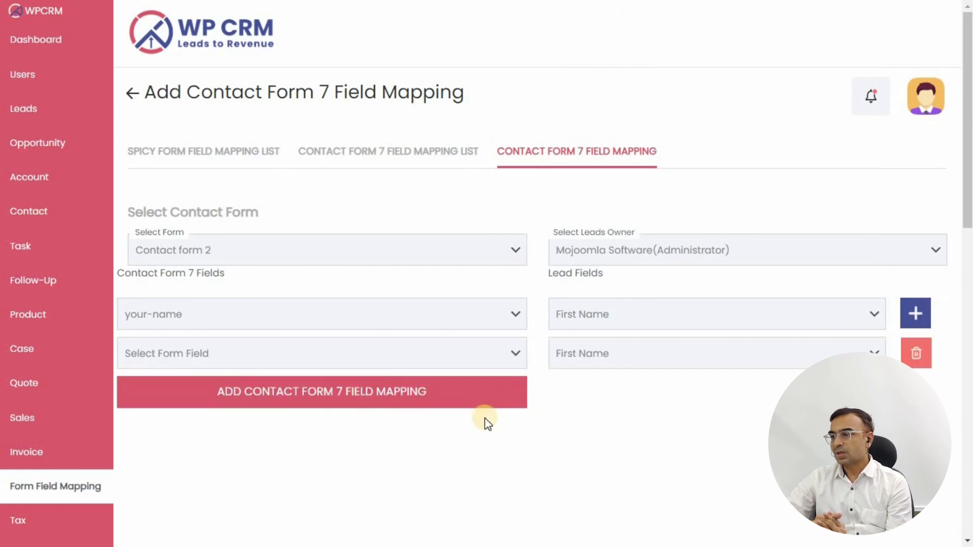
# Step: Add a second mapping row linking your-email to the lead field Email, and save the Contact form 2 mapping
pyautogui.click(225, 354)
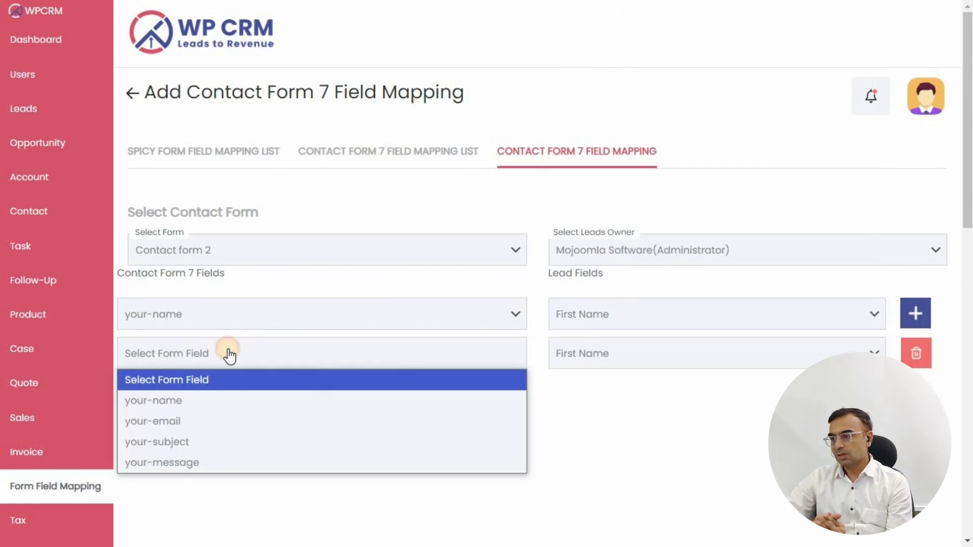
pyautogui.click(189, 431)
pyautogui.click(628, 356)
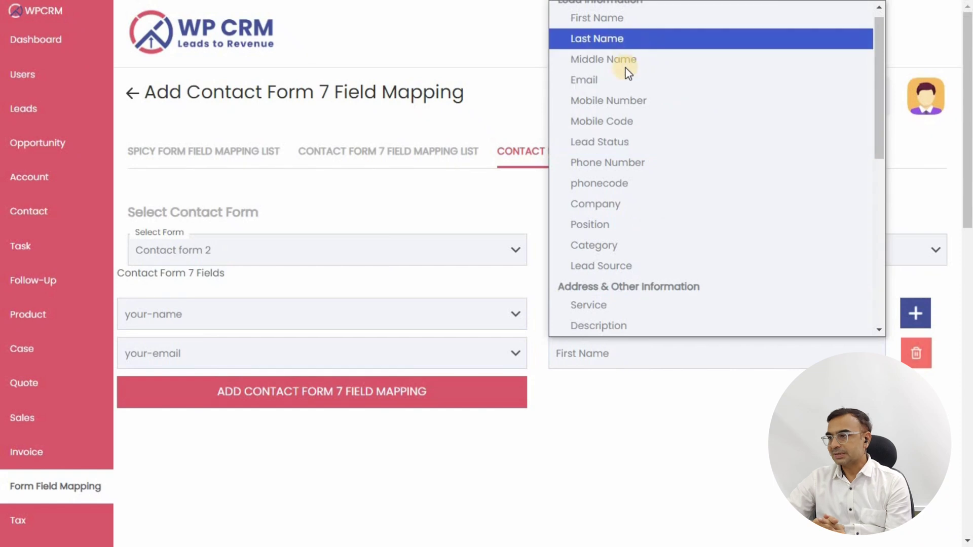
pyautogui.click(609, 81)
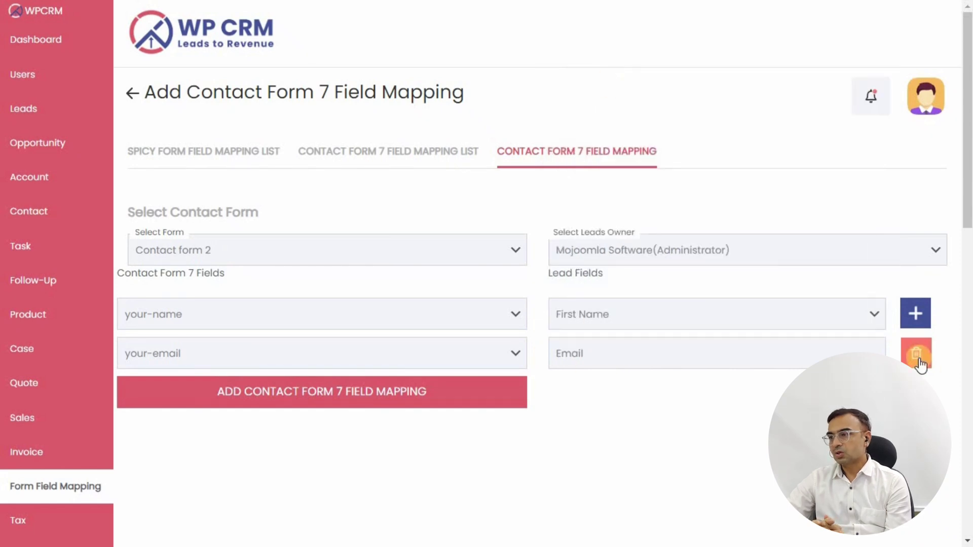
pyautogui.click(306, 401)
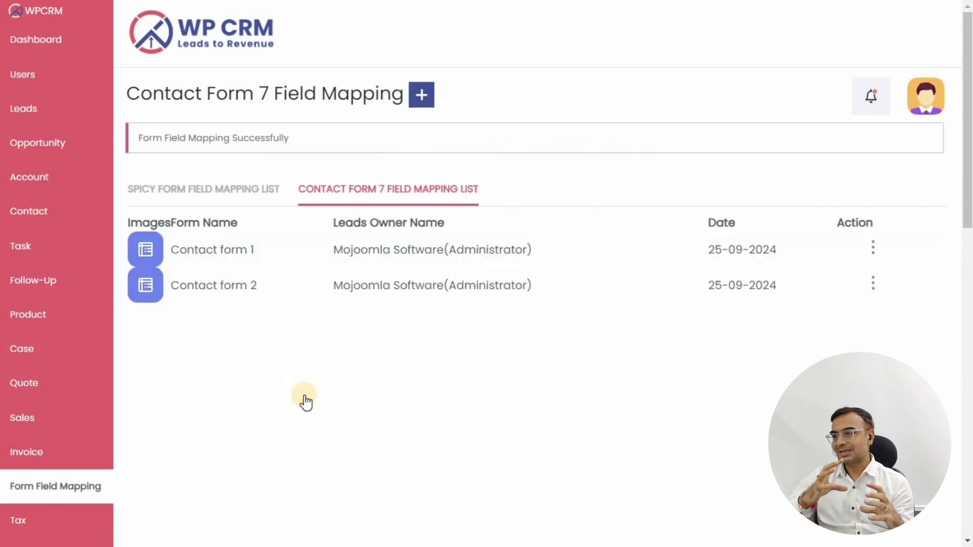
# Step: Check the saved Contact form 2 mapping in its edit form, and return to the Dashboard without changing it
pyautogui.tripleClick(198, 137)
pyautogui.click(547, 108)
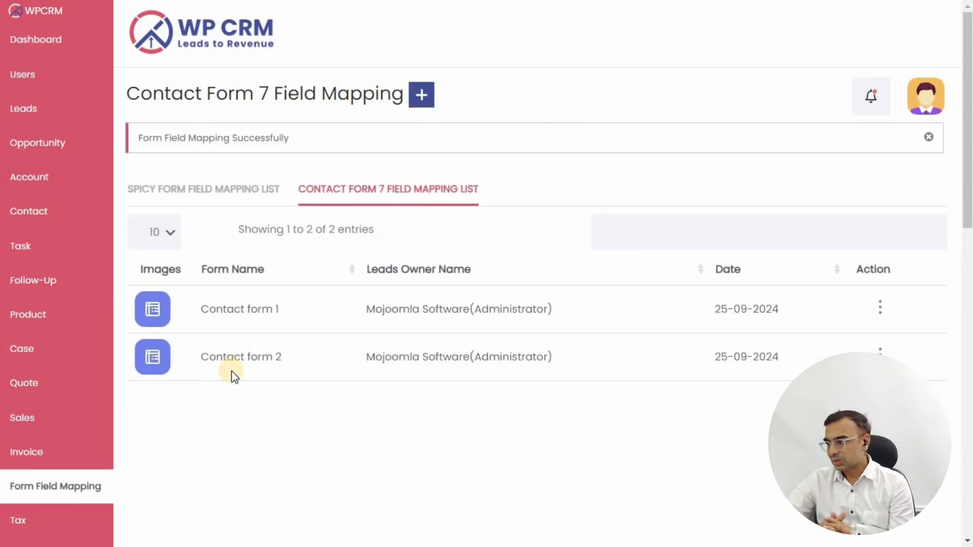
pyautogui.tripleClick(219, 358)
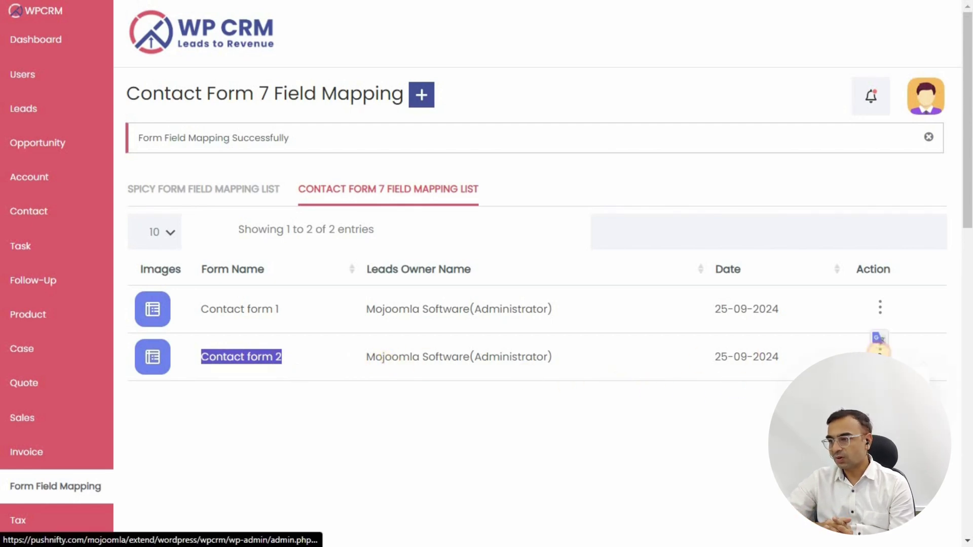
pyautogui.click(880, 353)
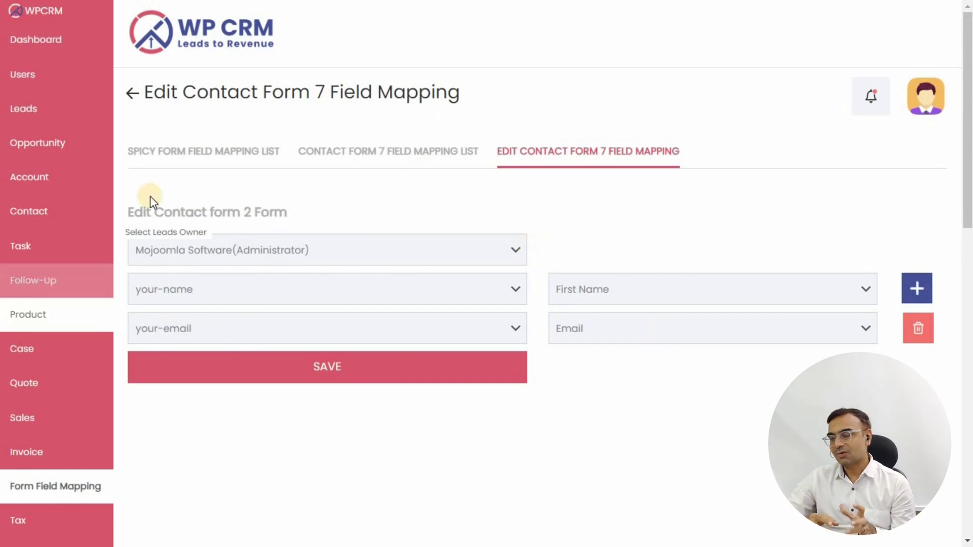
pyautogui.click(57, 51)
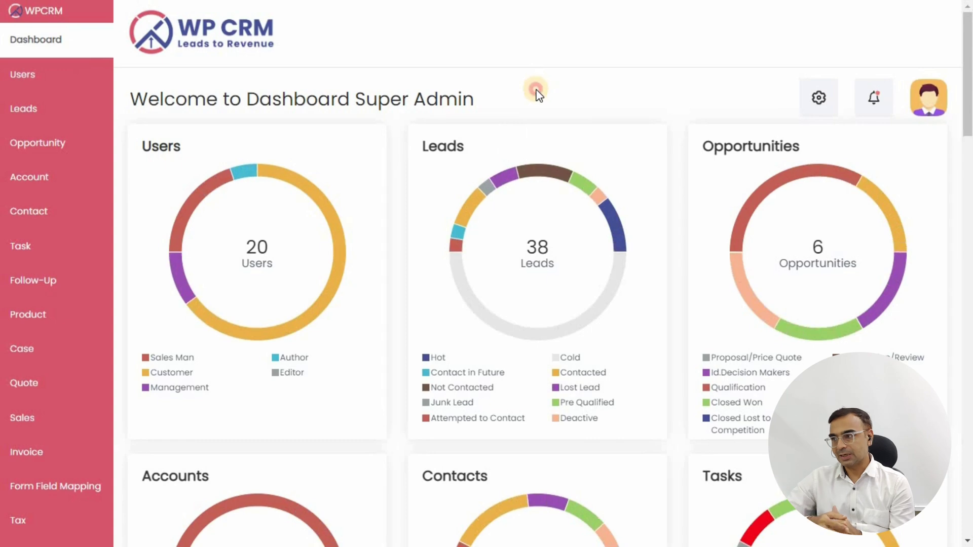